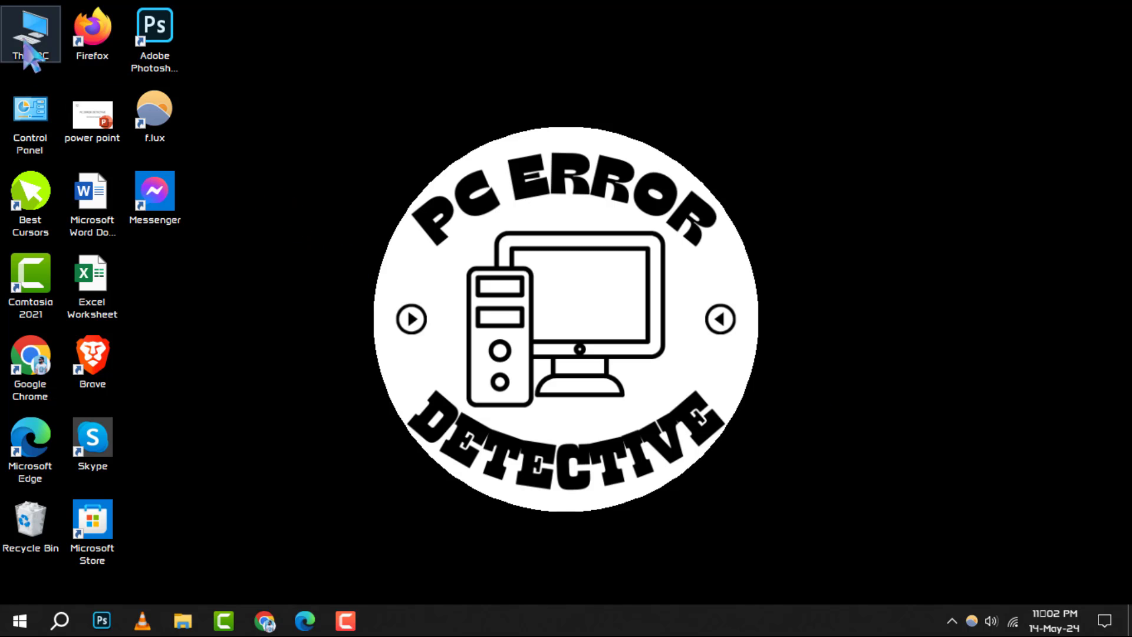
# Bring up the System About page via This PC's Properties
pyautogui.rightClick(24, 49)
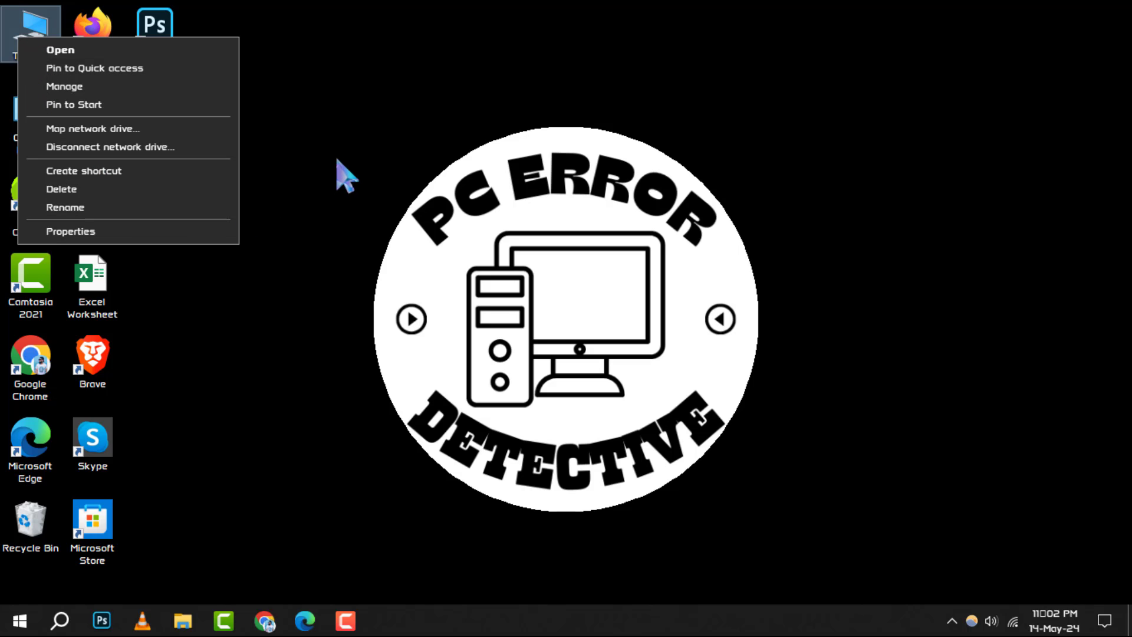
pyautogui.click(164, 232)
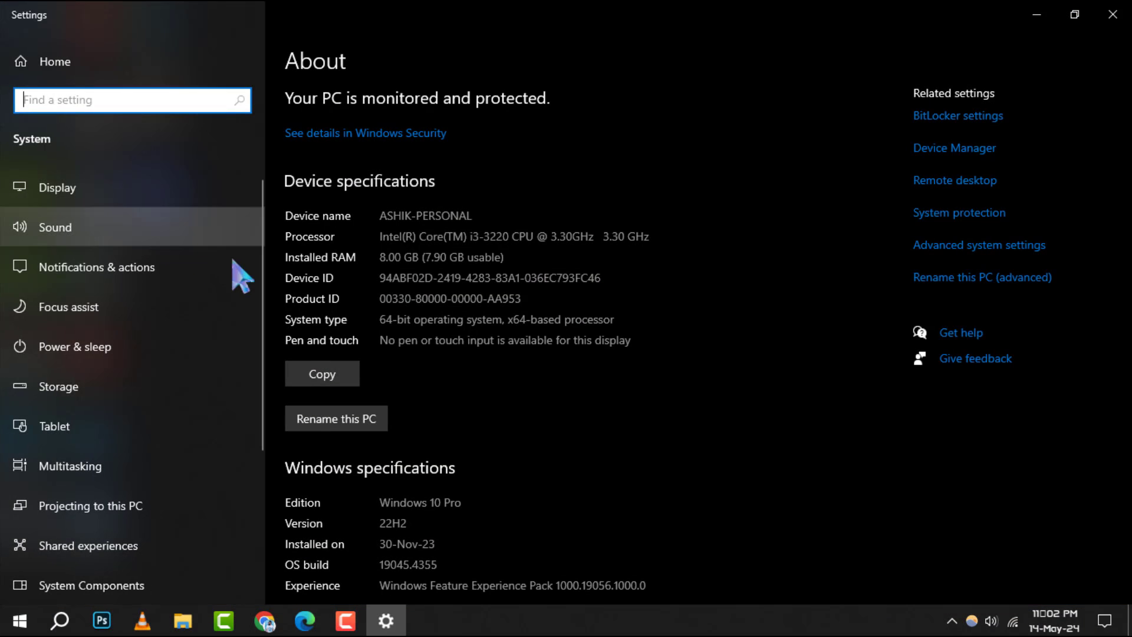
# Confirm Local Disk (C:) is marked System in the protection list, then close the dialog and Settings
pyautogui.click(977, 214)
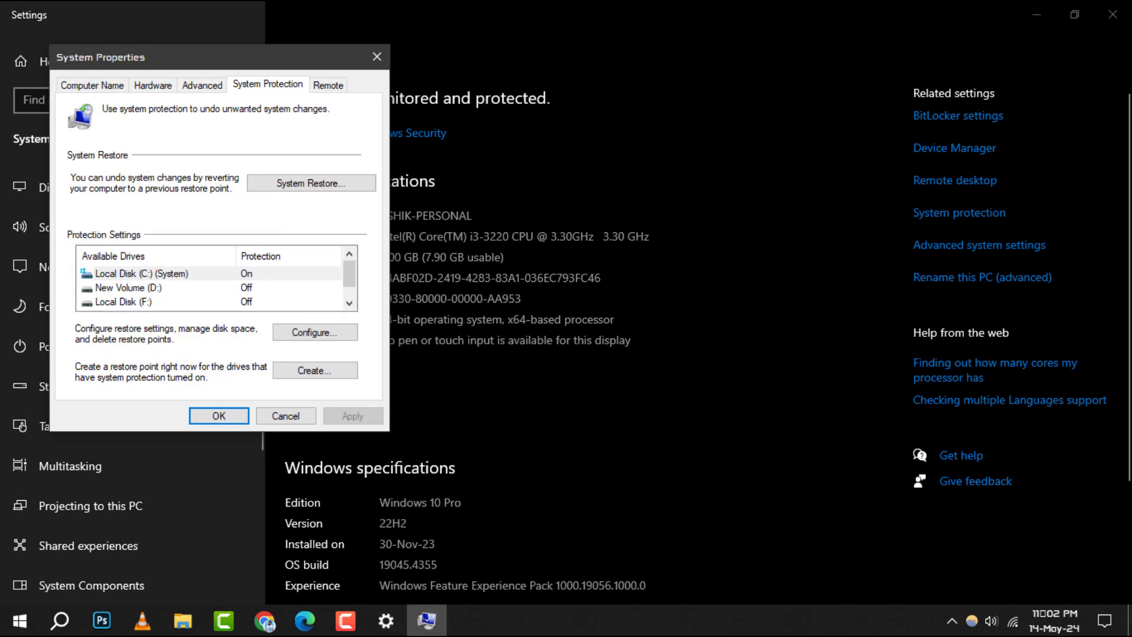
pyautogui.moveTo(337, 57)
pyautogui.mouseDown()
pyautogui.moveTo(655, 62)
pyautogui.moveTo(579, 78)
pyautogui.mouseUp()
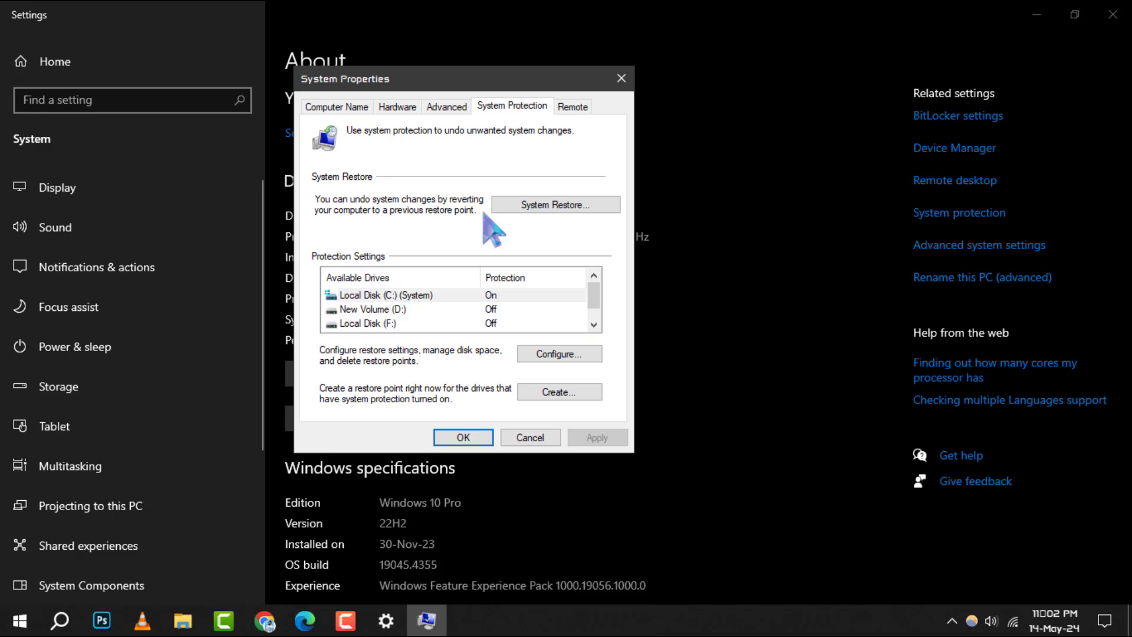
pyautogui.click(430, 296)
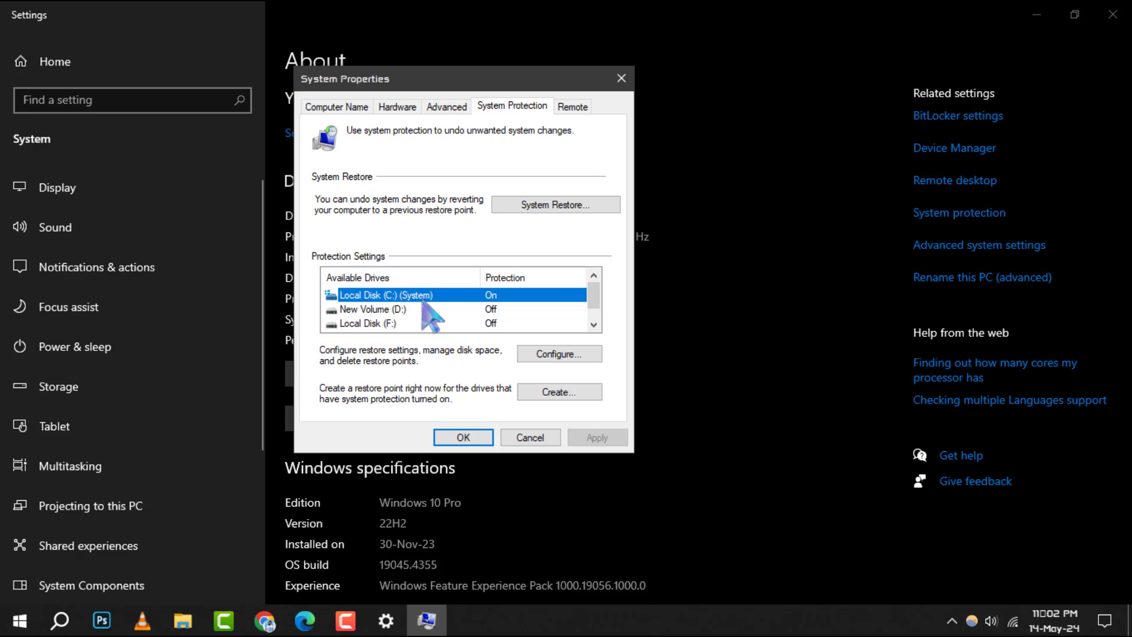
pyautogui.click(463, 438)
pyautogui.click(1112, 15)
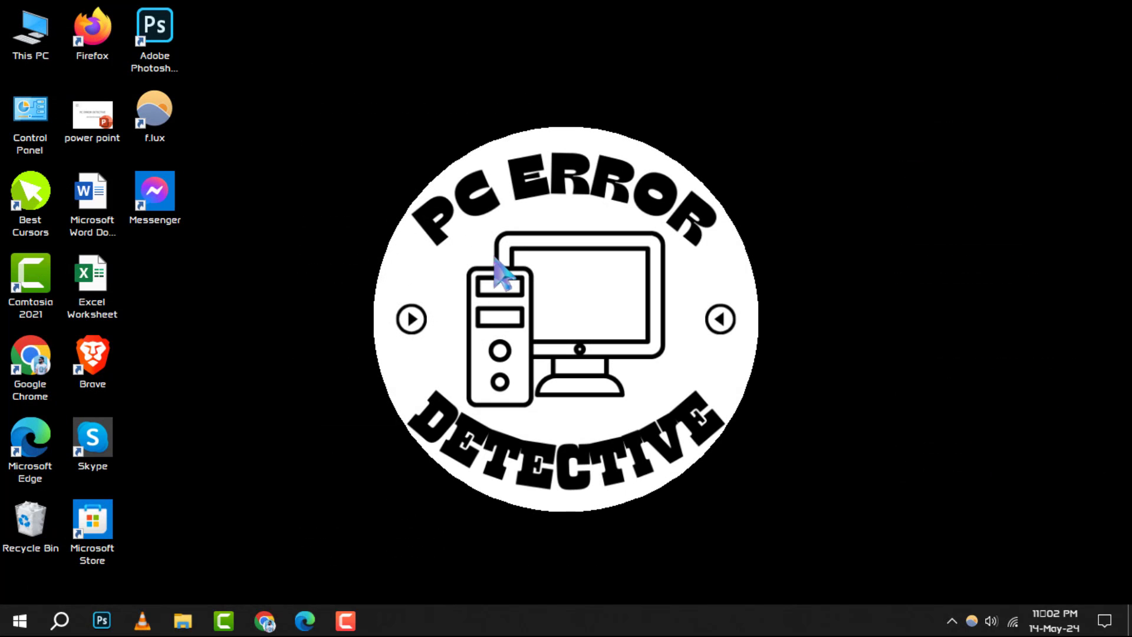
# Launch Command Prompt from the Run box with cmd
pyautogui.press('super+r')
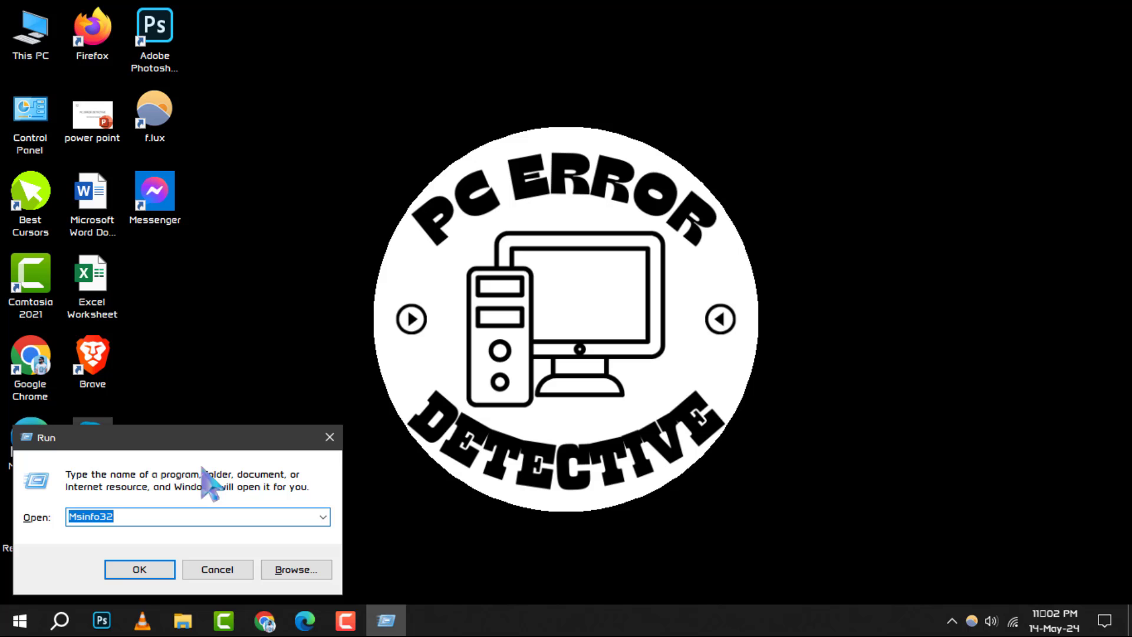
pyautogui.write('set sys')
pyautogui.moveTo(127, 519); pyautogui.dragTo(68, 519)
pyautogui.write('cmd')
pyautogui.press('Return')
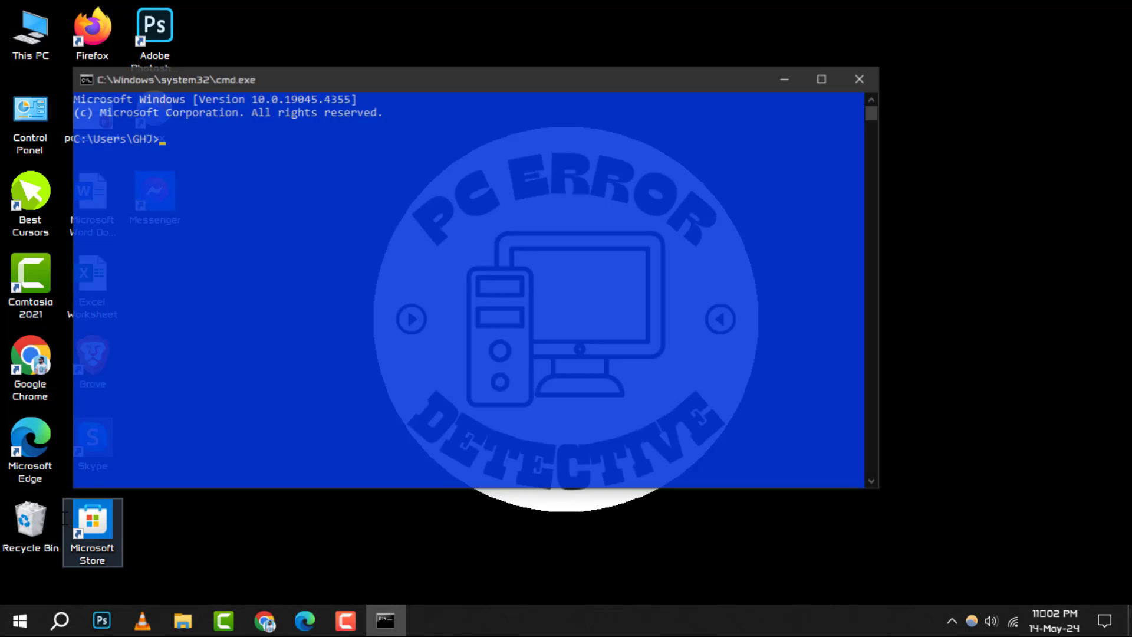
# Run 'set sys' maximized and highlight the SystemRoot=C:\Windows line
pyautogui.click(823, 78)
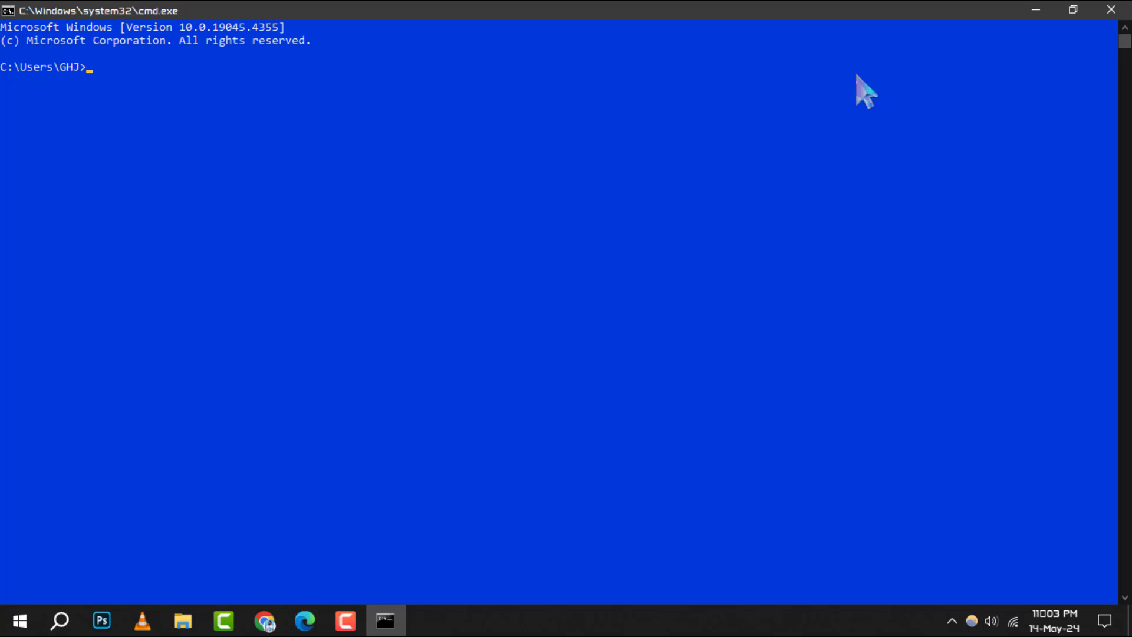
pyautogui.write('set sys')
pyautogui.press('Return')
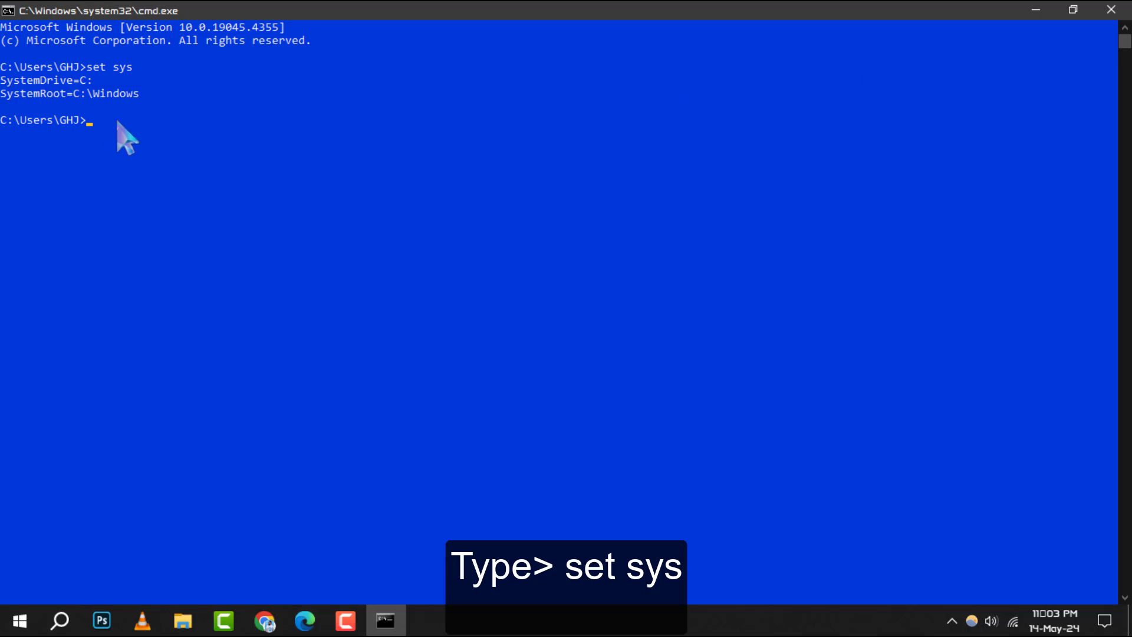
pyautogui.moveTo(146, 94); pyautogui.dragTo(5, 99)
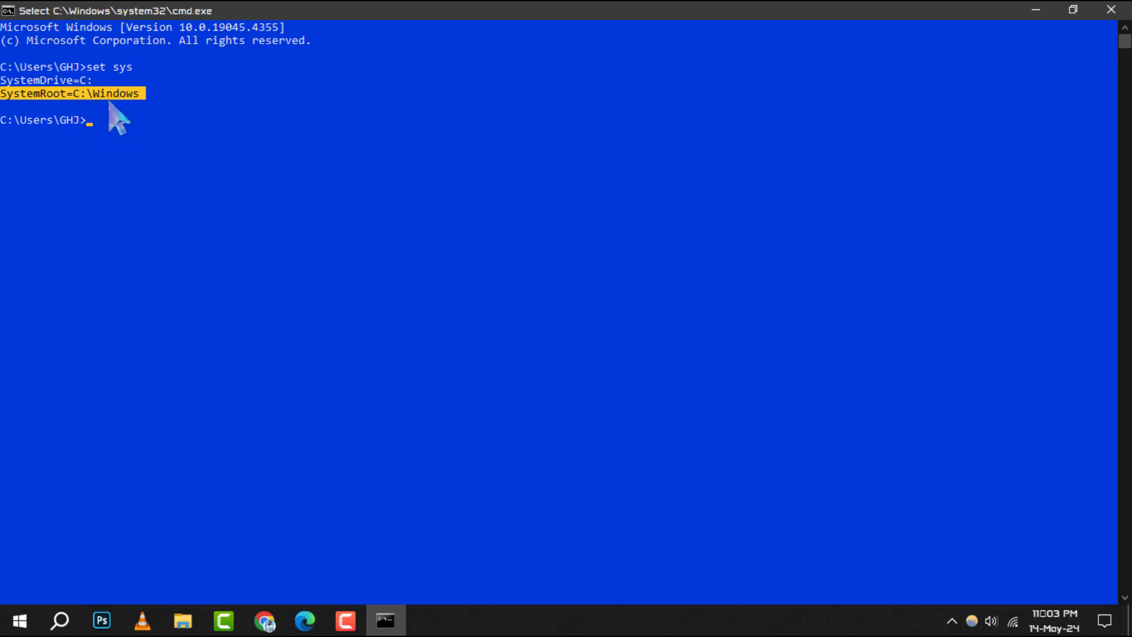